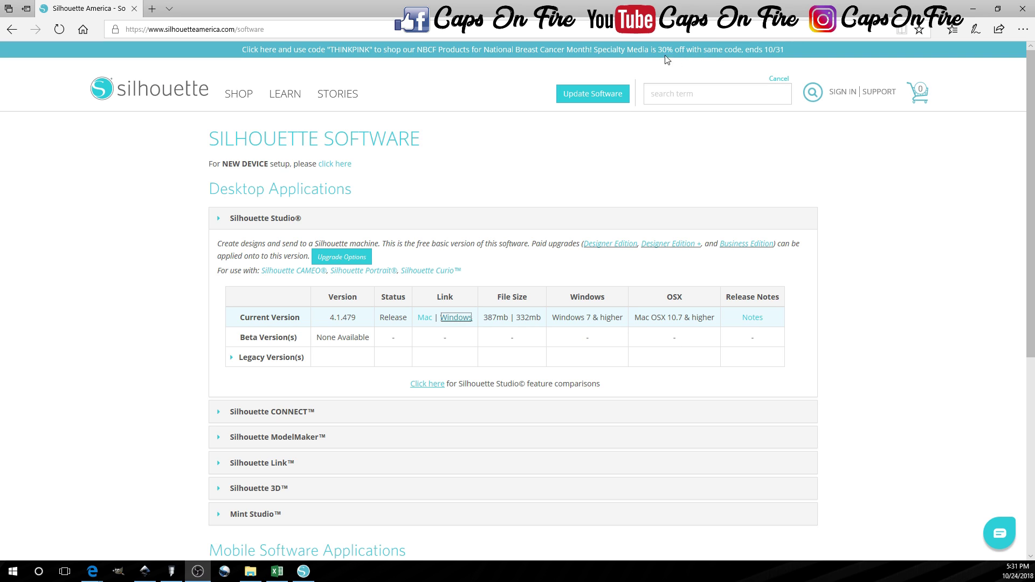
- Highlight the paid upgrades note and the supported machines list on the download page
click(213, 28)
drag(532, 243, 737, 246)
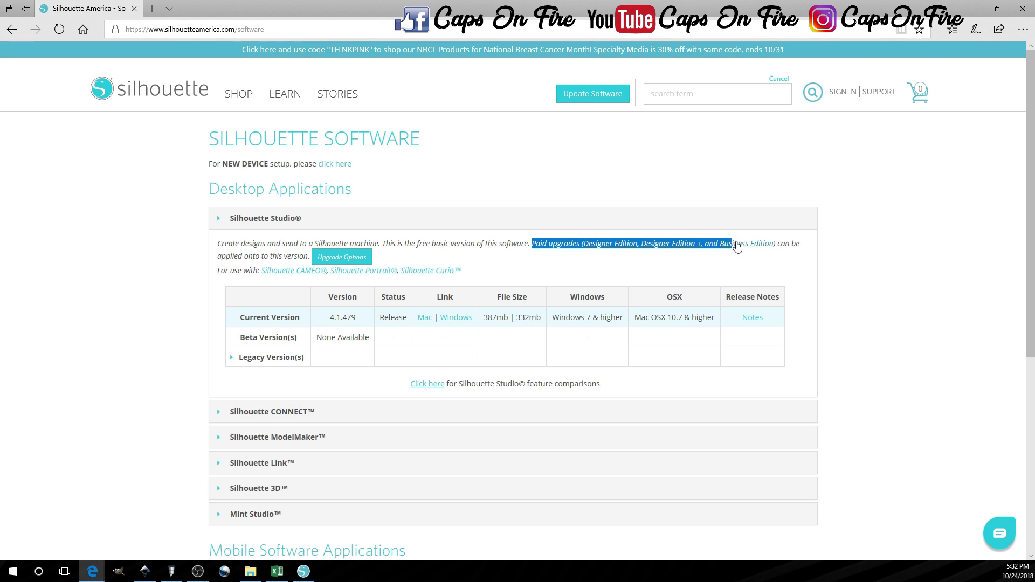
click(663, 219)
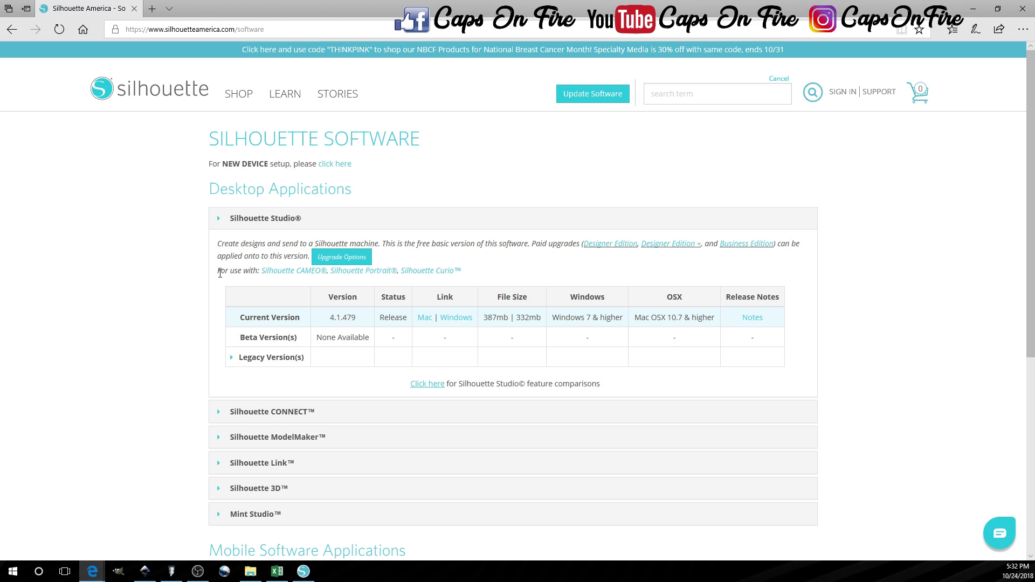
drag(218, 270, 479, 269)
click(492, 269)
- Request the Windows Silhouette Studio 4.1.479 download, dismiss its prompt, and minimise Edge
click(452, 321)
click(464, 319)
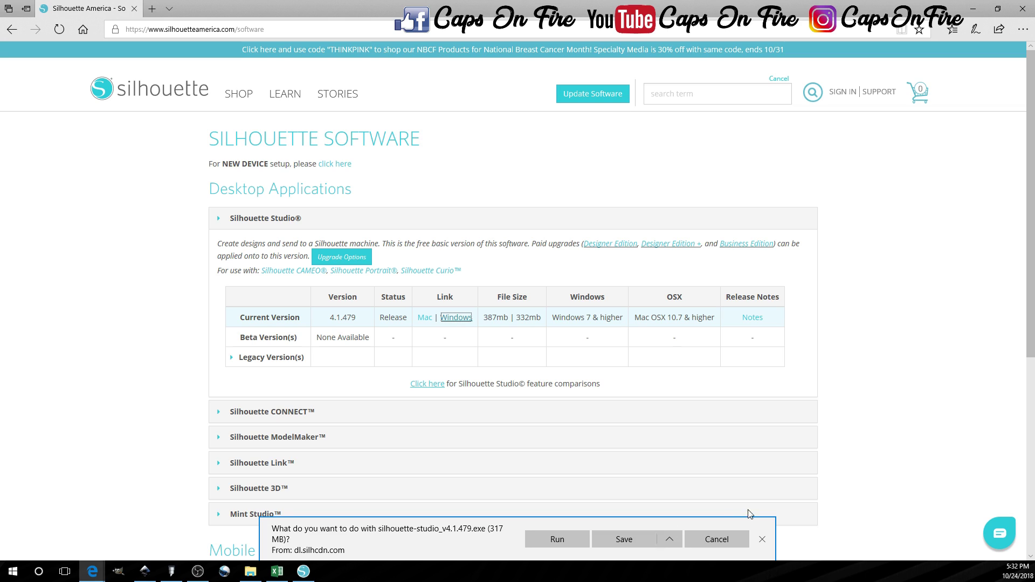
click(762, 540)
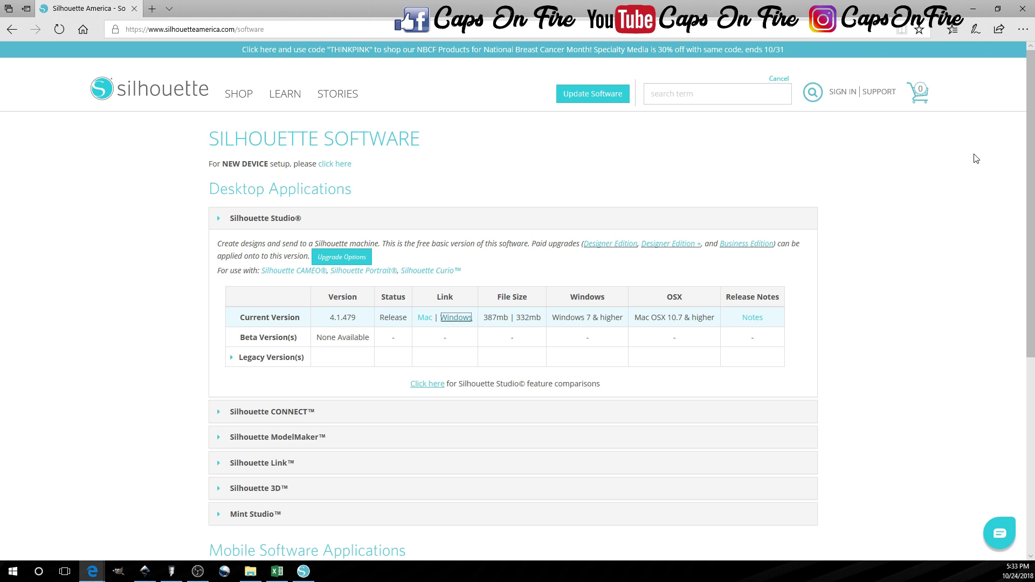
click(973, 9)
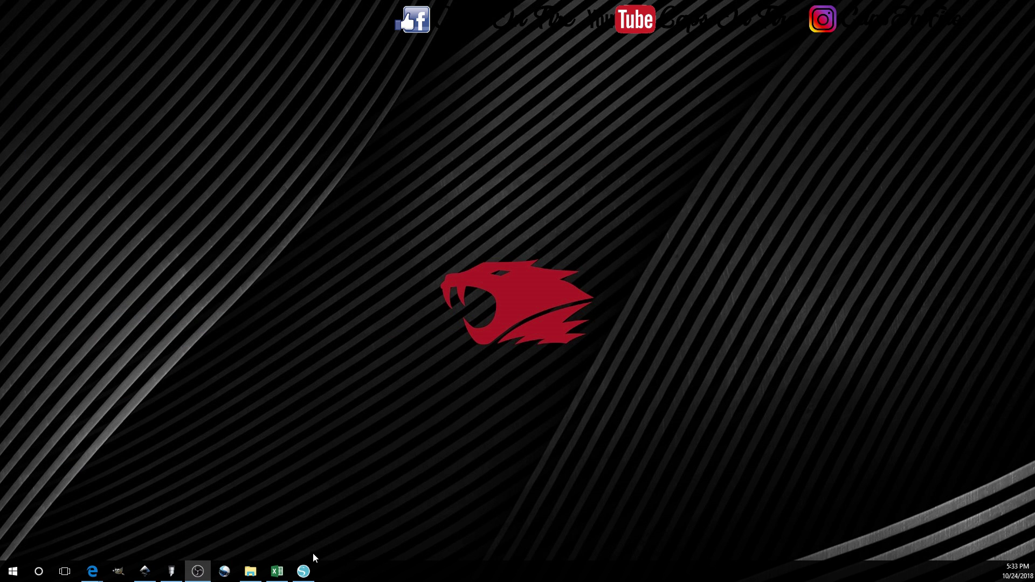
- Bring Silhouette Studio back and set the page width and height to 12 in
click(303, 571)
double_click(982, 141)
text(12)
key(Return)
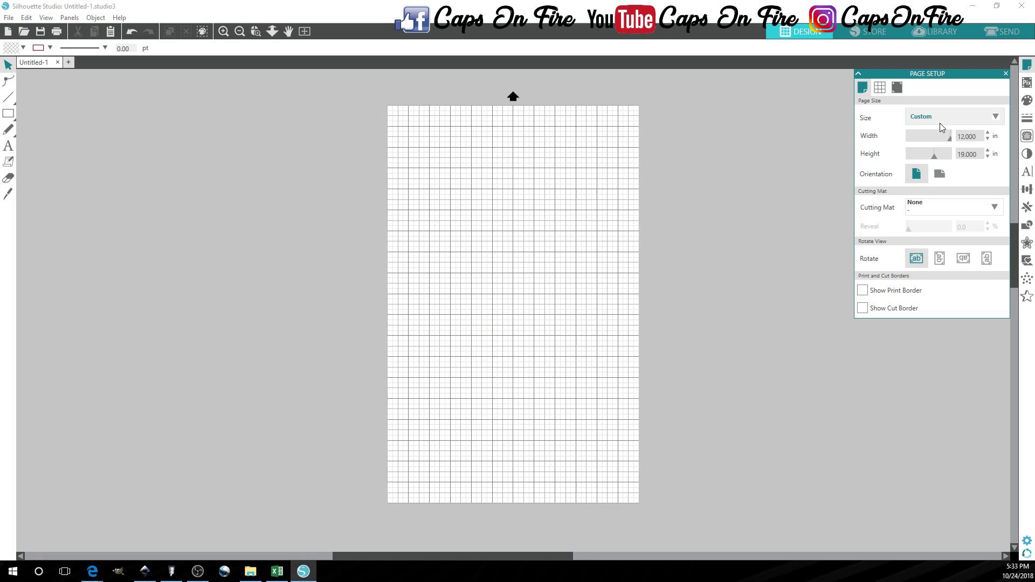
double_click(978, 155)
text(12)
key(Return)
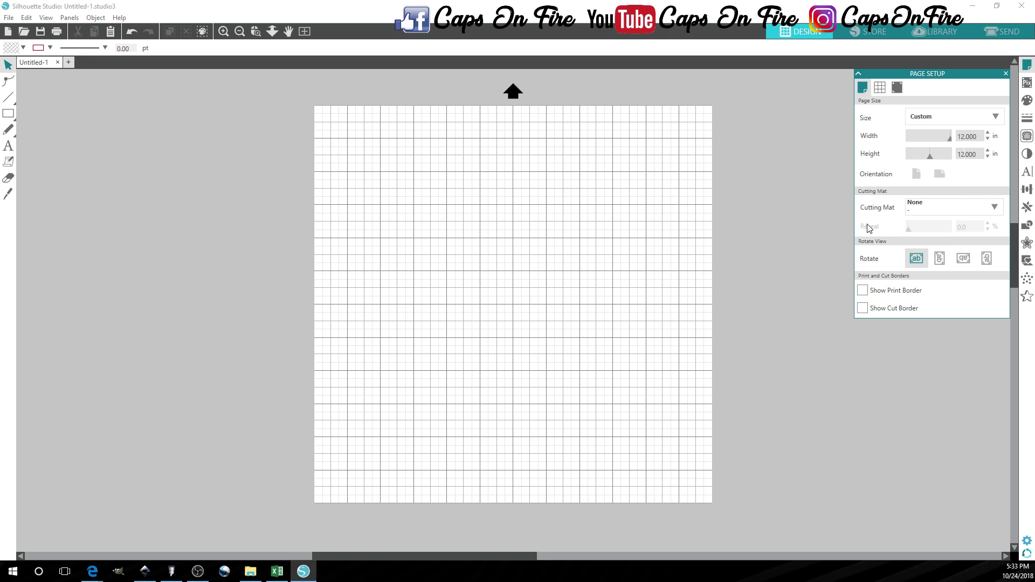
- Show the cut border and place the page on the CAMEO 12 × 12 in mat
click(885, 308)
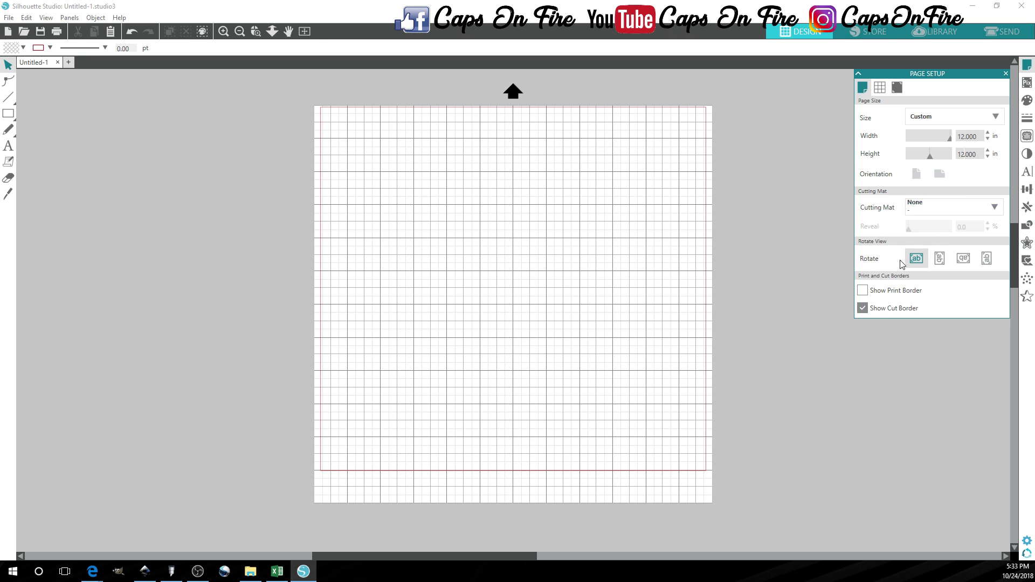
click(916, 211)
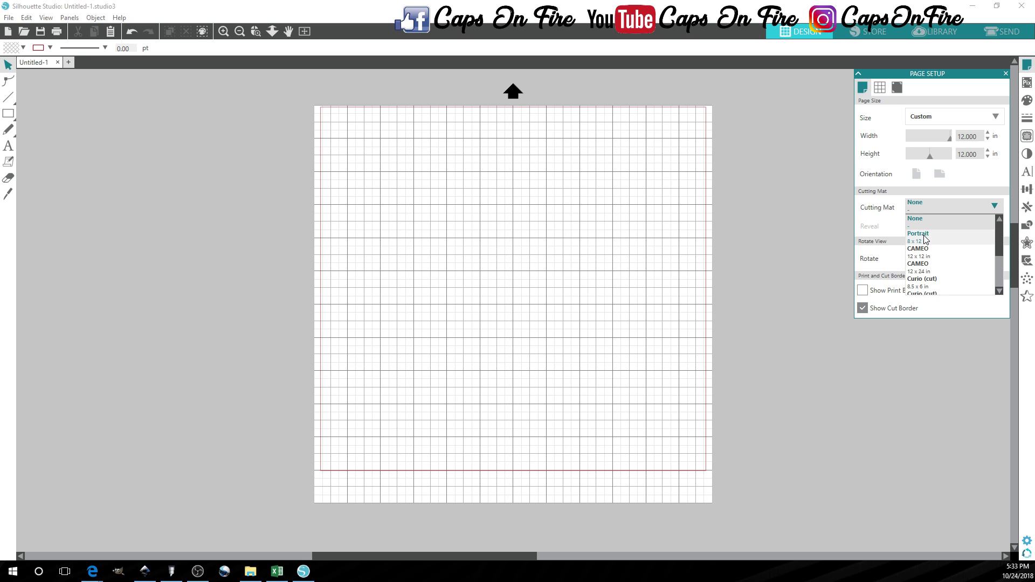
click(939, 252)
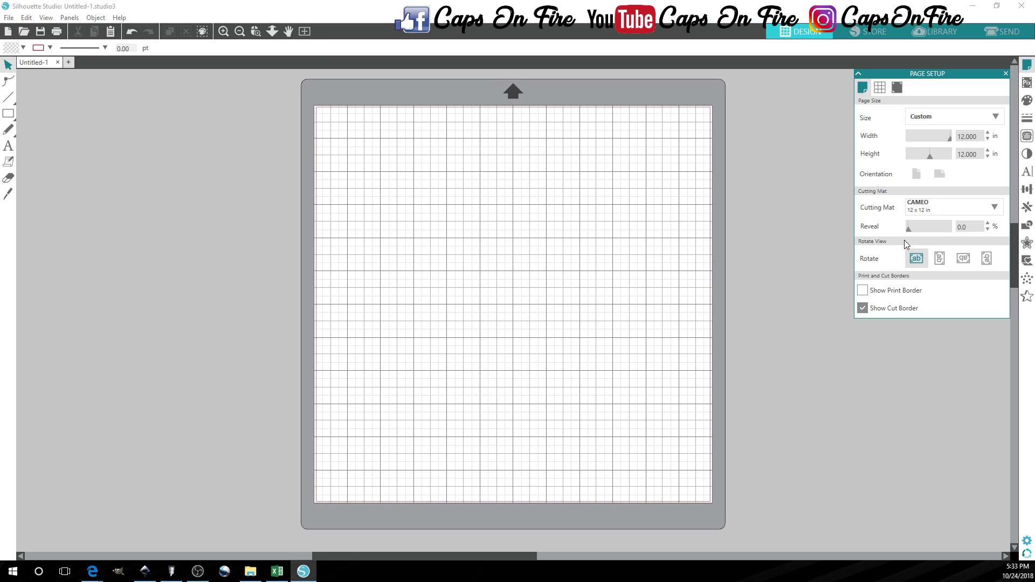
click(884, 86)
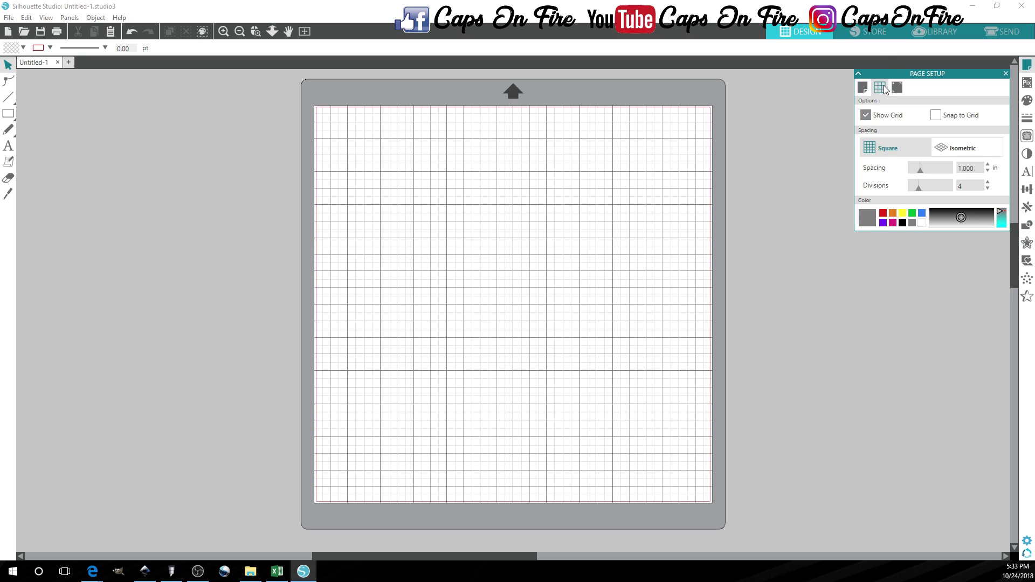
click(869, 90)
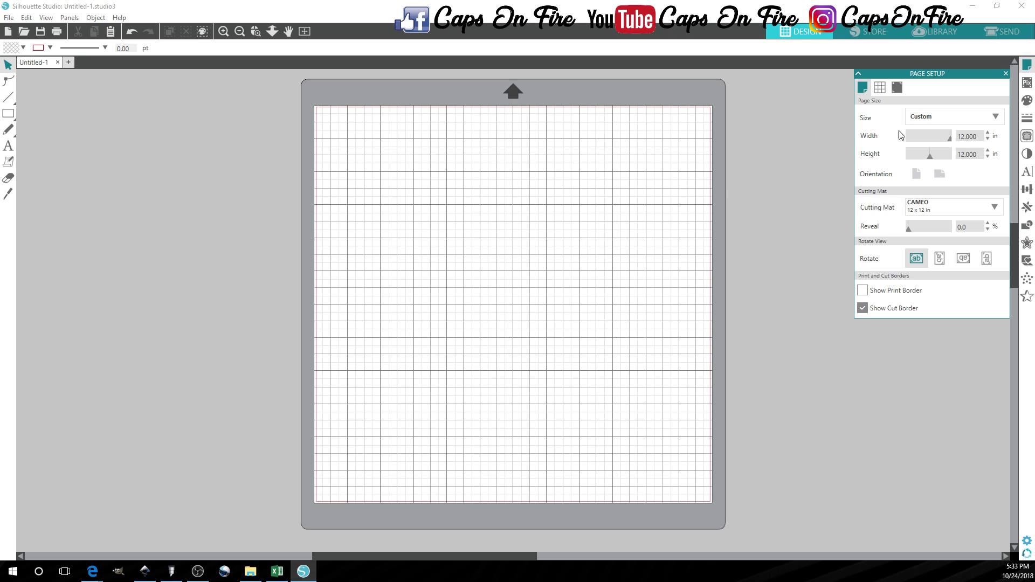
- Resize the page to 13 in wide by 19 in high
drag(978, 138, 949, 138)
text(13)
key(Return)
drag(983, 153, 932, 147)
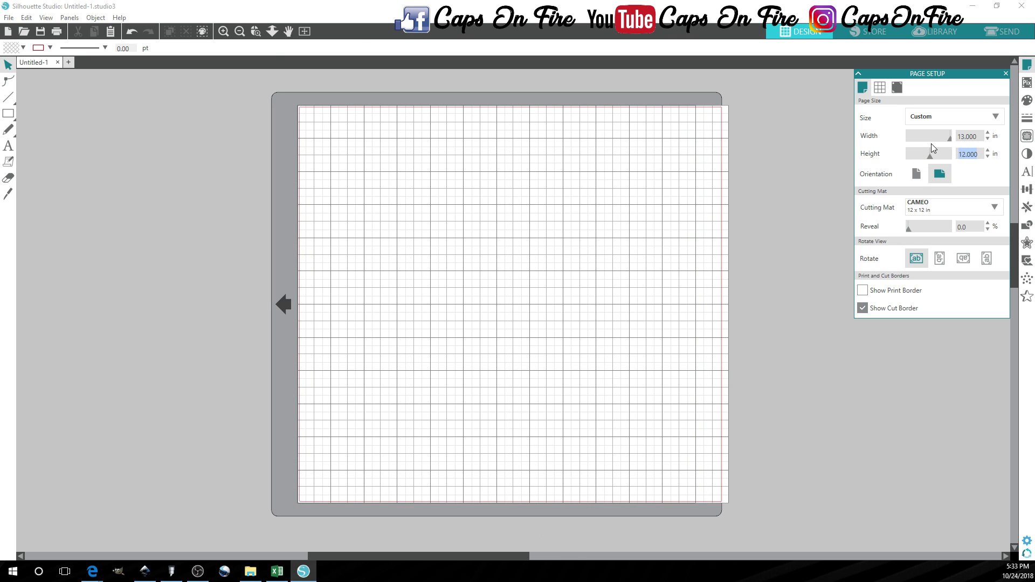
text(19)
key(Return)
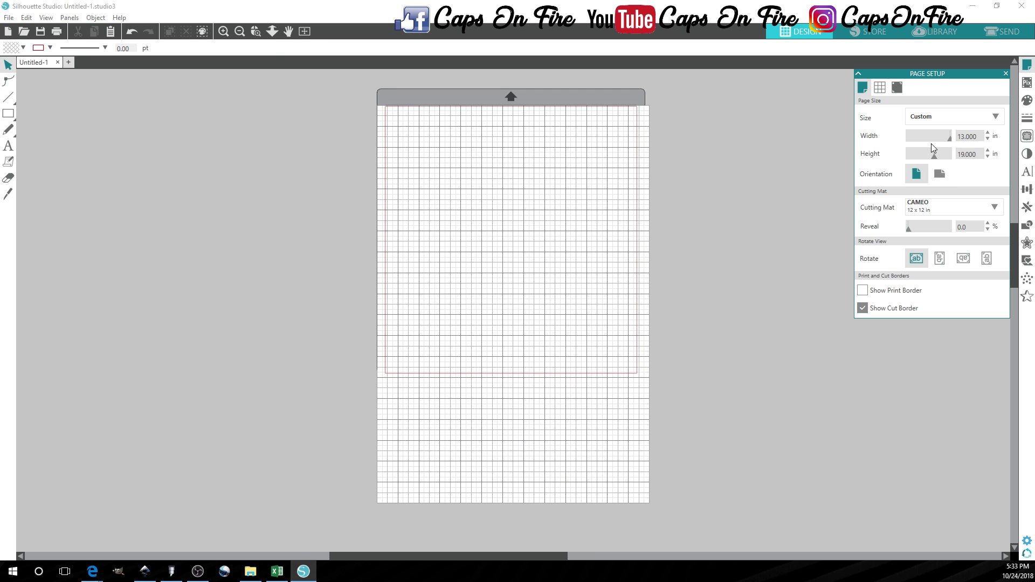
- Set the cutting mat to None and hide the cut border
click(942, 208)
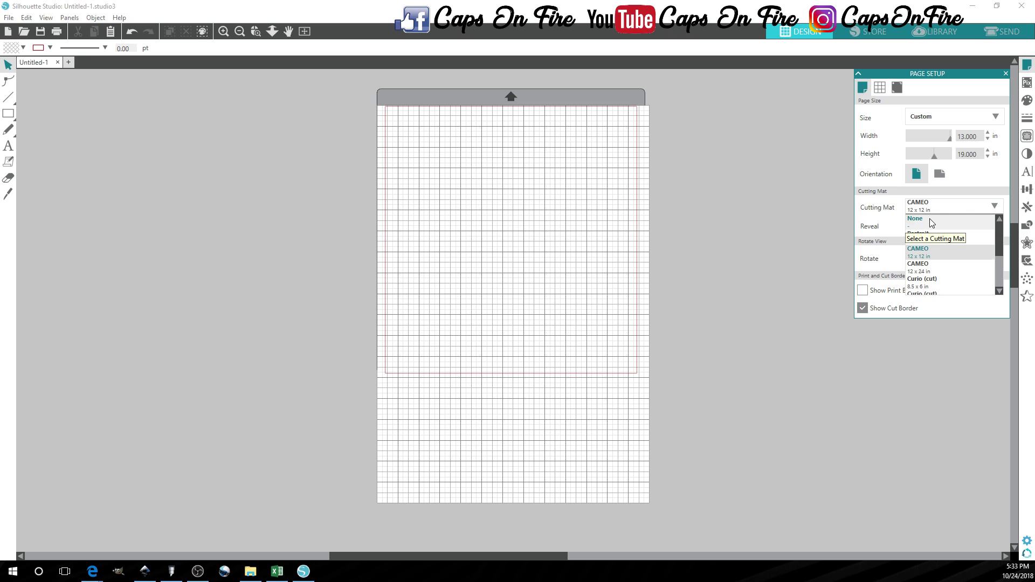
click(930, 218)
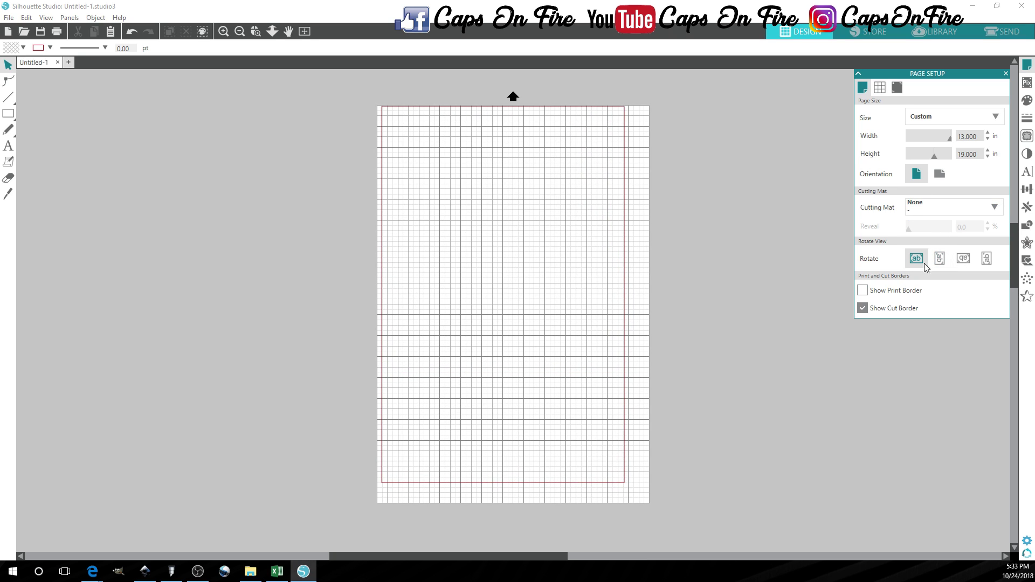
click(873, 310)
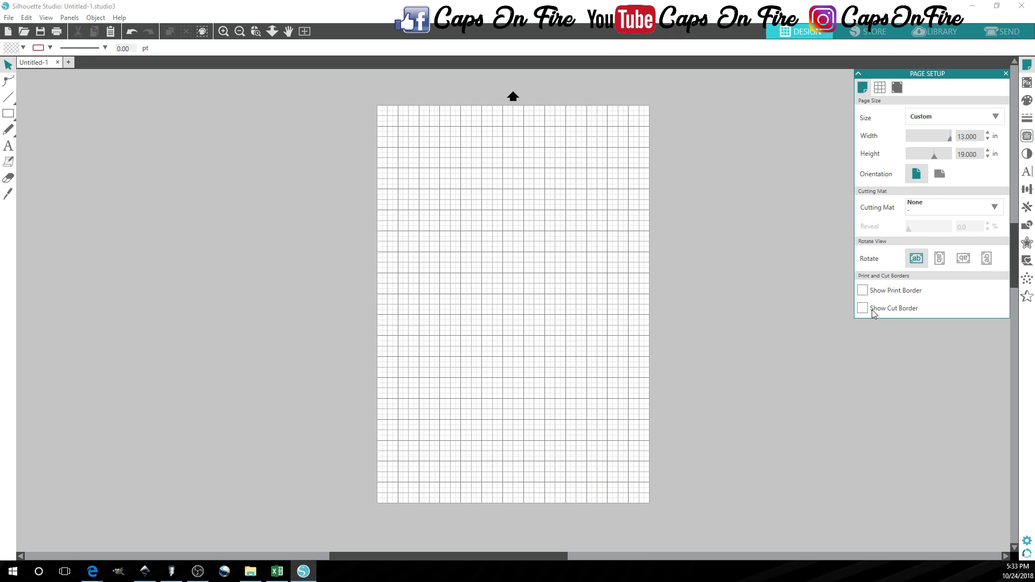
- Check the Grid and Registration Marks settings are off, then bring up the File menu
click(880, 88)
click(898, 88)
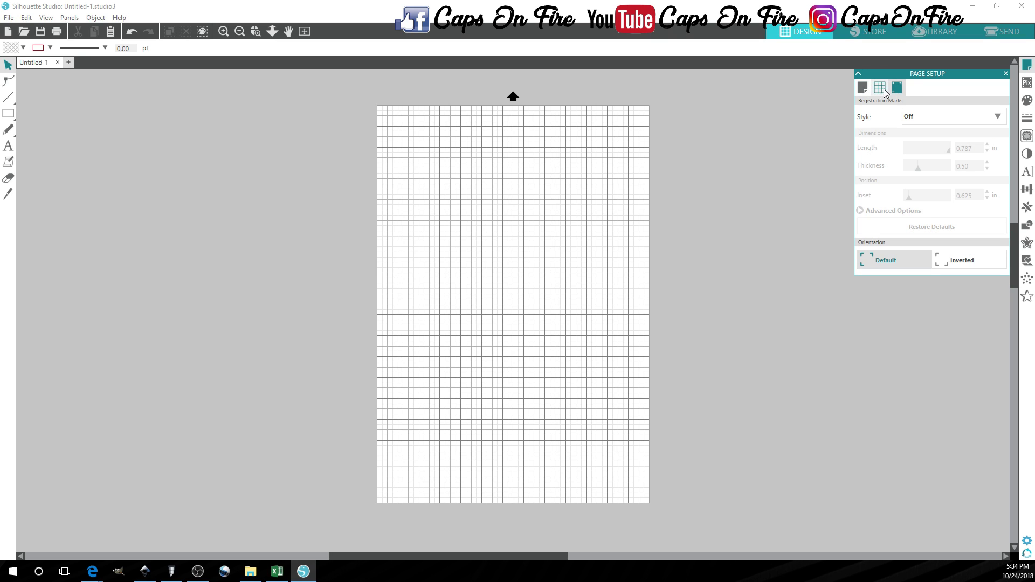
click(867, 90)
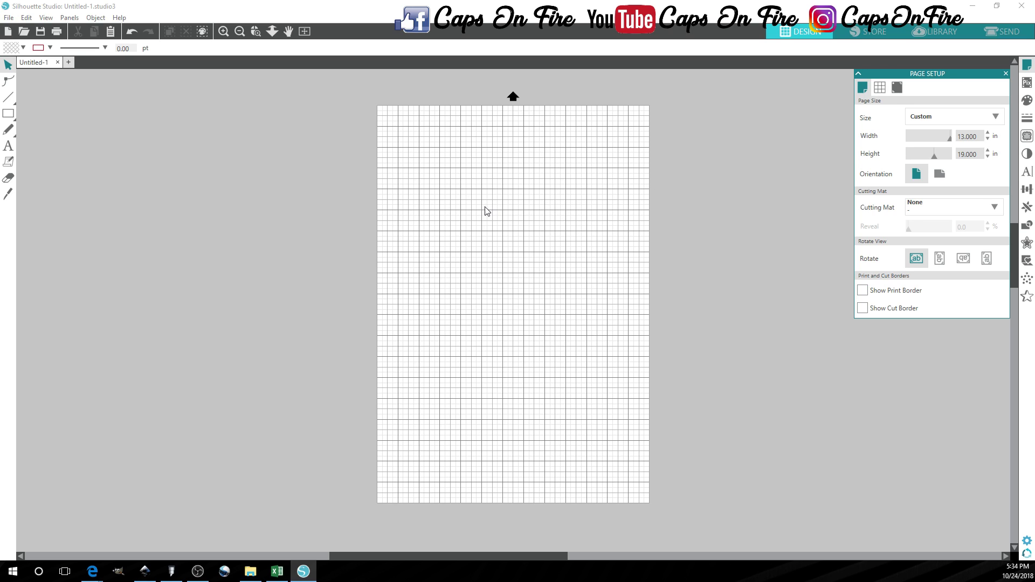
click(9, 18)
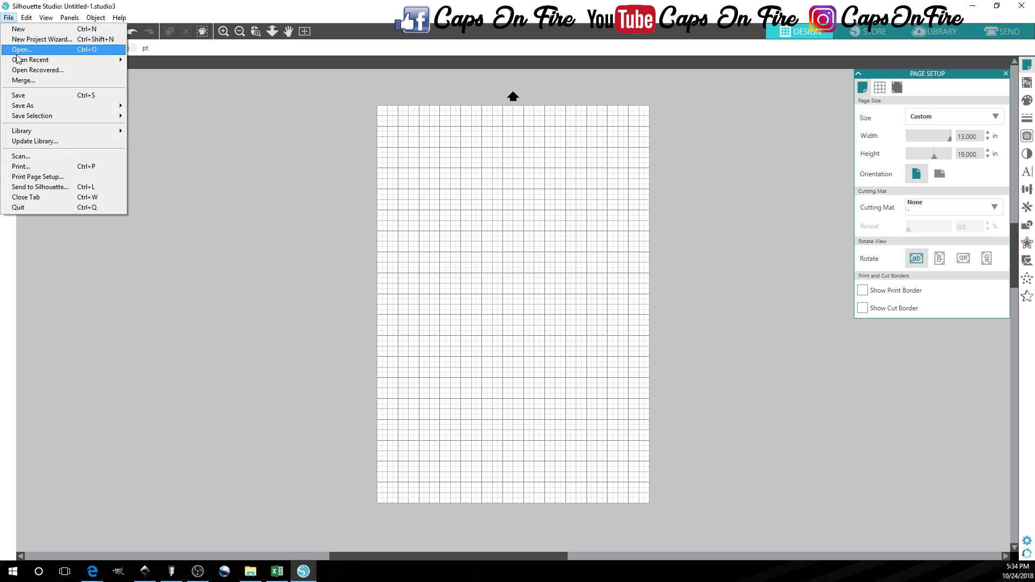
- Open Print and the WF-7210 Series Printing Preferences, moving the window to the centre
click(45, 166)
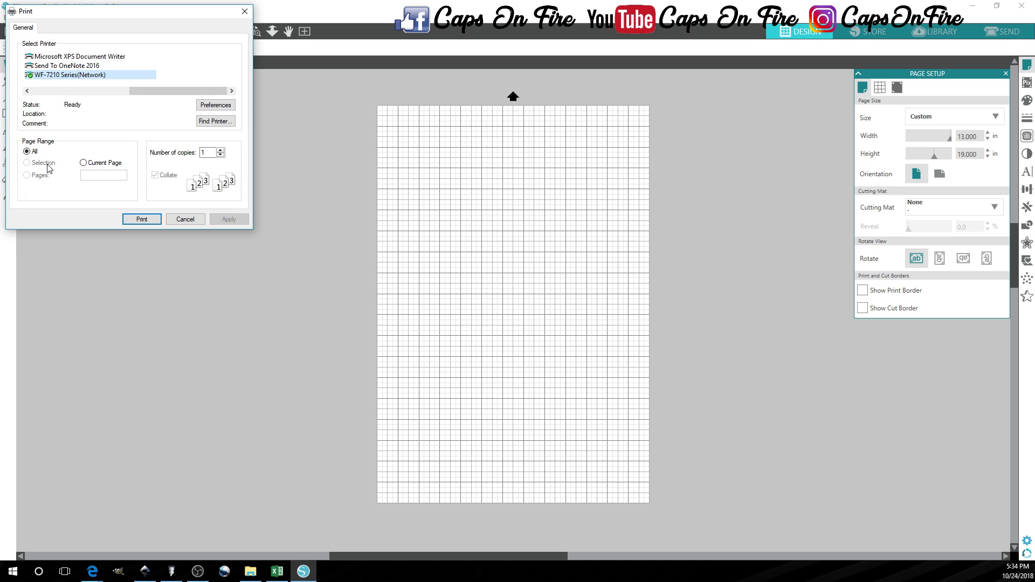
click(217, 106)
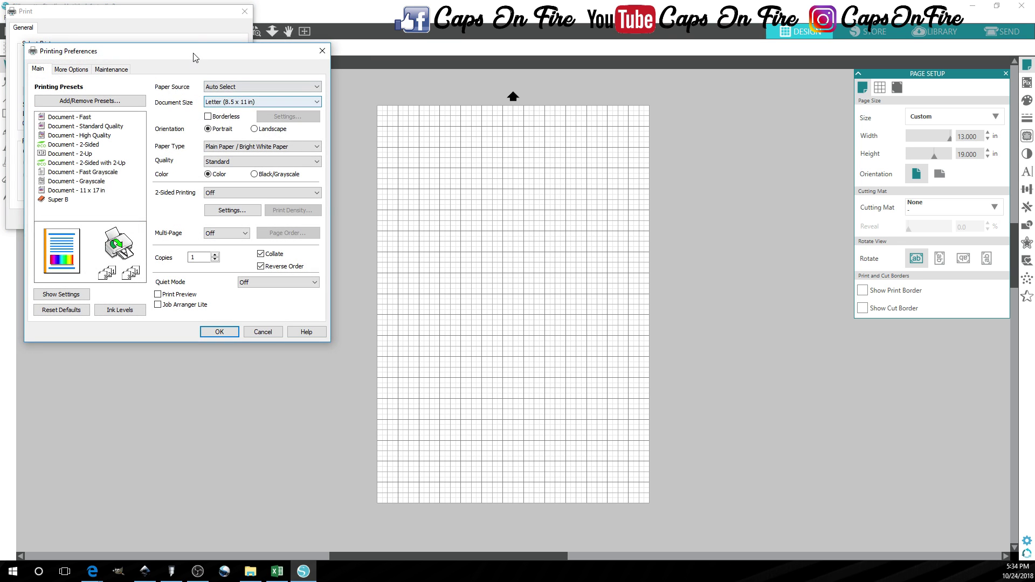
drag(194, 54, 519, 92)
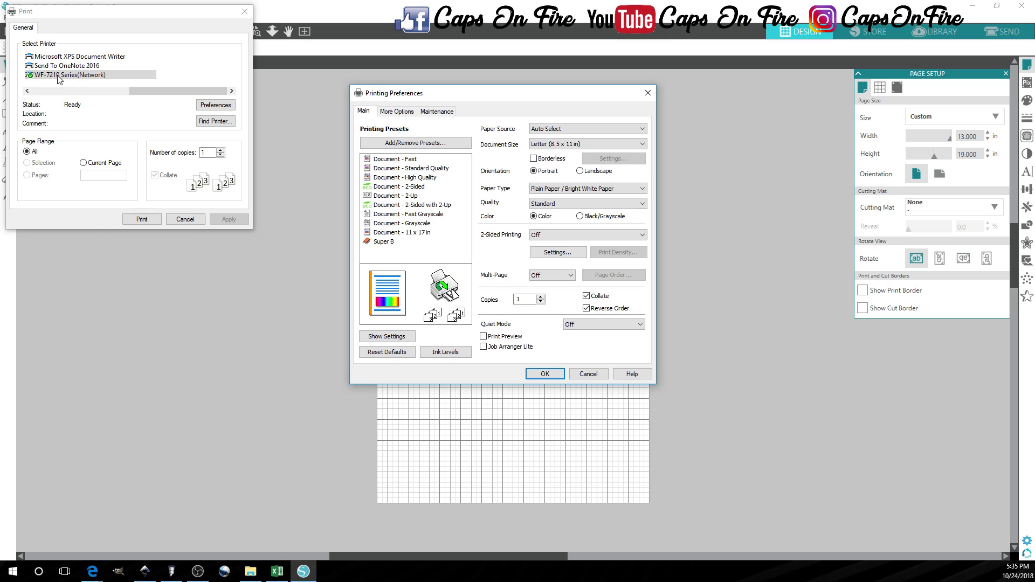
- Feed paper from Paper Cassette 2 with document size Super B (13 × 19 in)
click(557, 133)
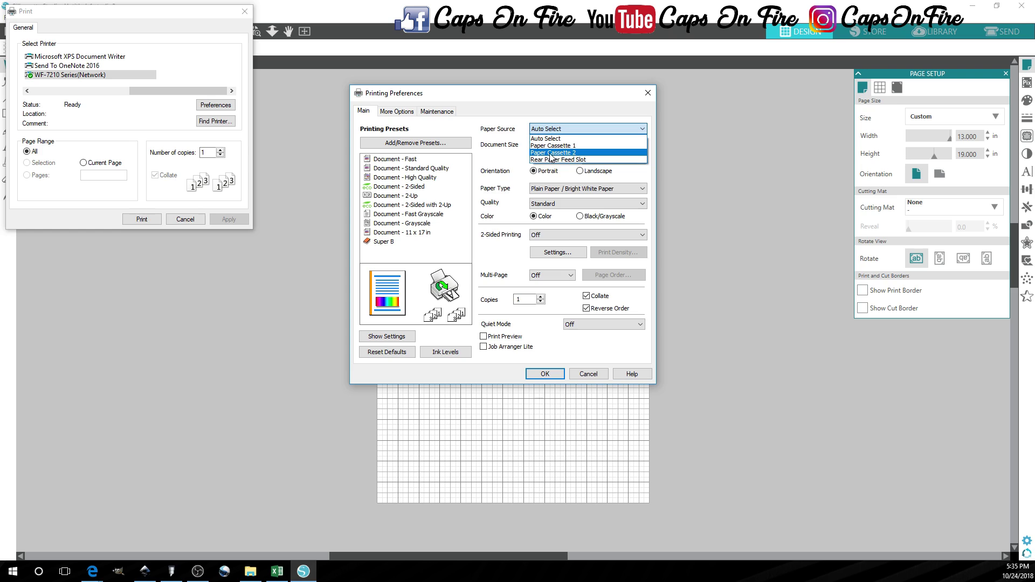
click(565, 154)
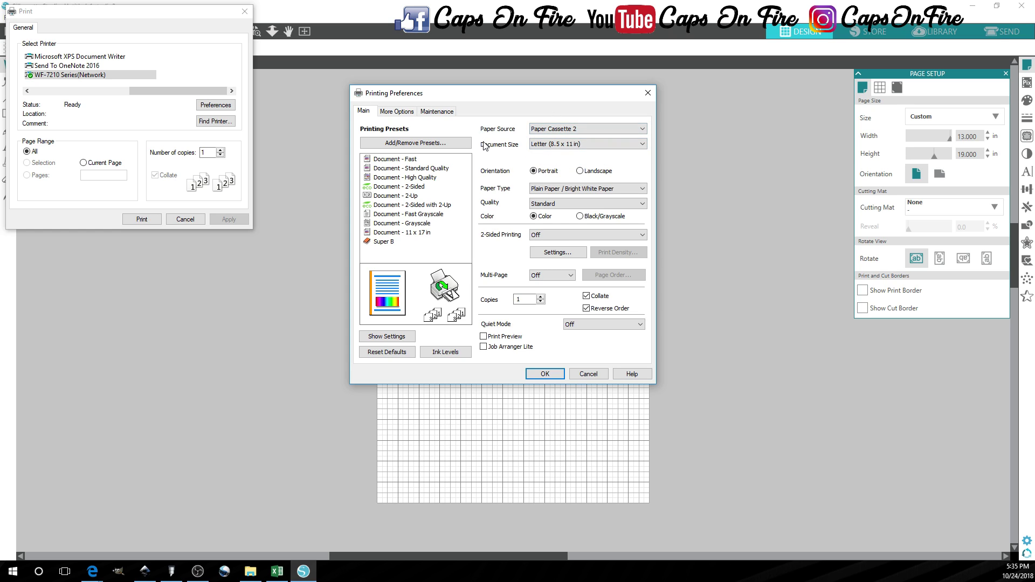
click(612, 144)
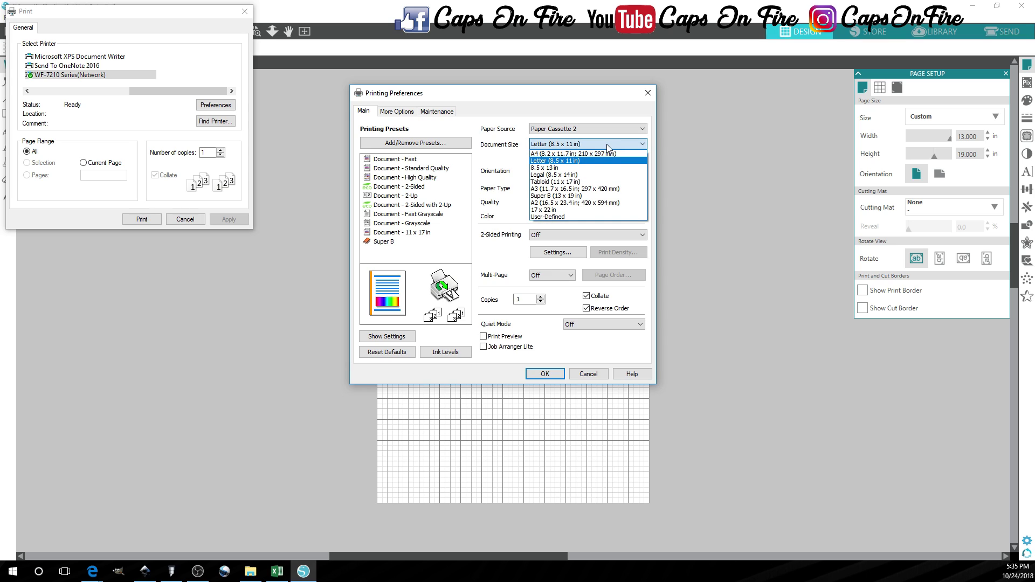
click(557, 196)
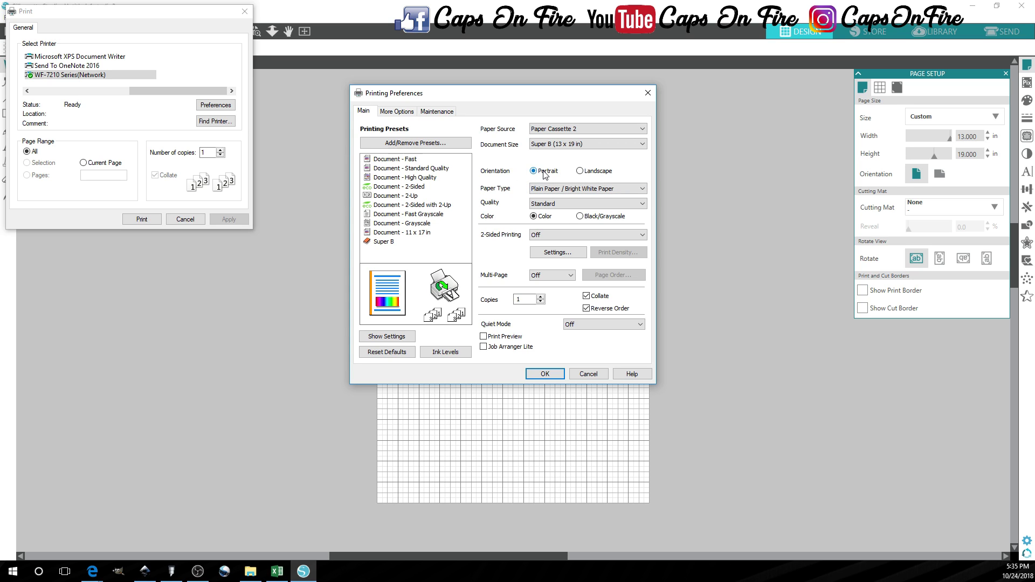
- Set a custom print quality pushed to the maximum Quality level
drag(542, 95, 789, 162)
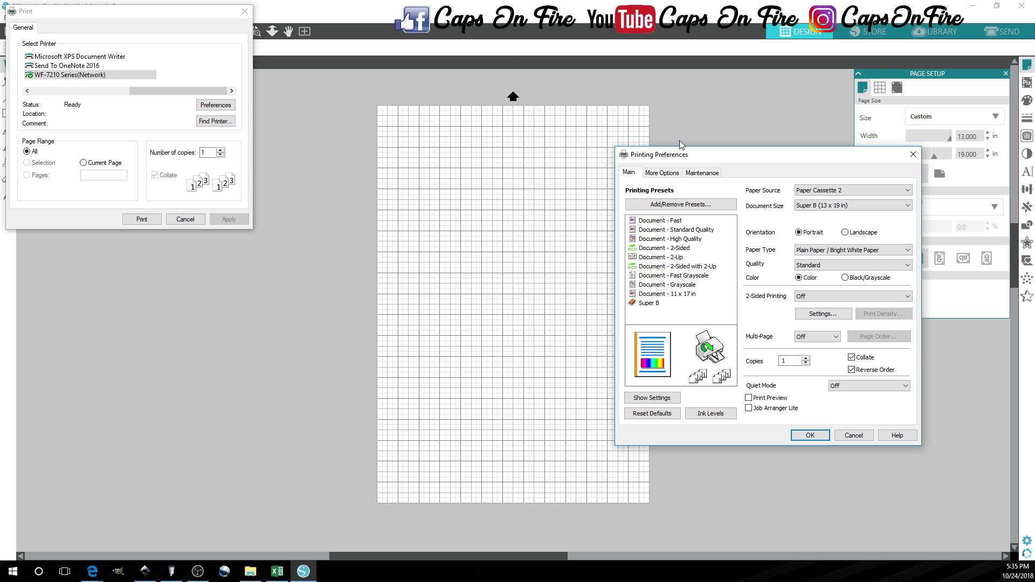
drag(688, 158, 372, 116)
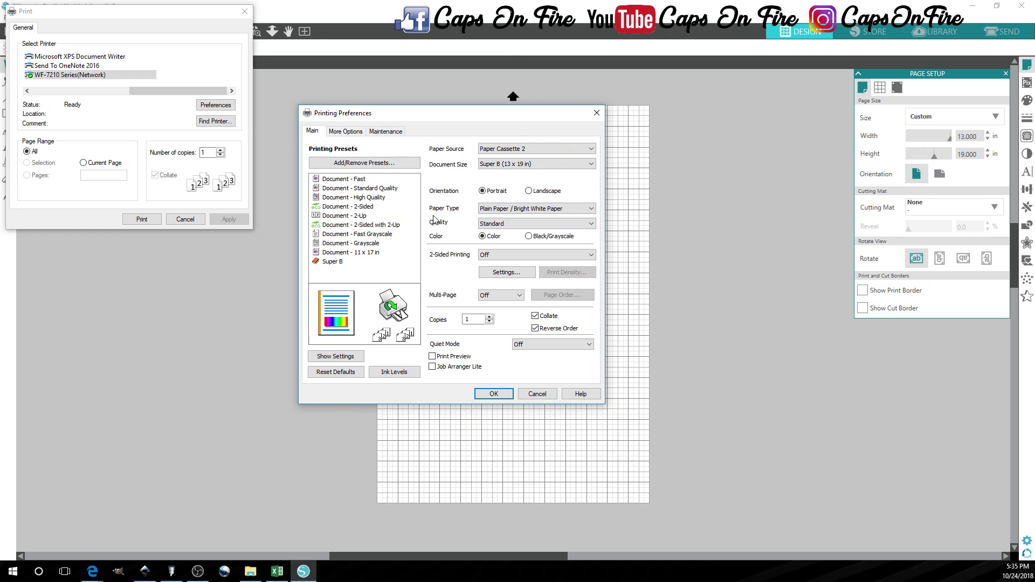
click(494, 229)
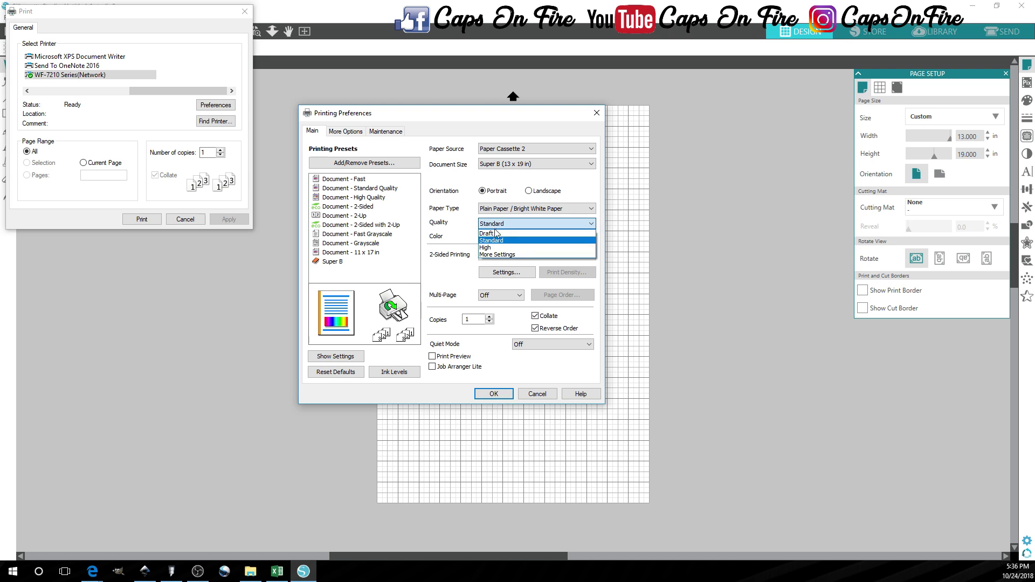
click(500, 255)
drag(383, 190, 441, 192)
click(351, 226)
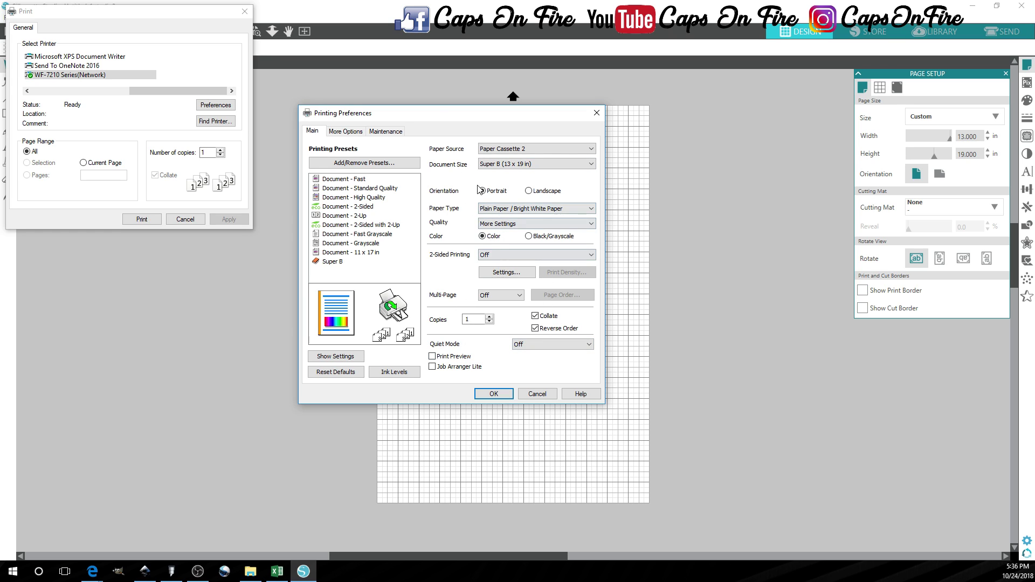
- On More Options, set colour correction to Custom using ICM colour management
click(345, 132)
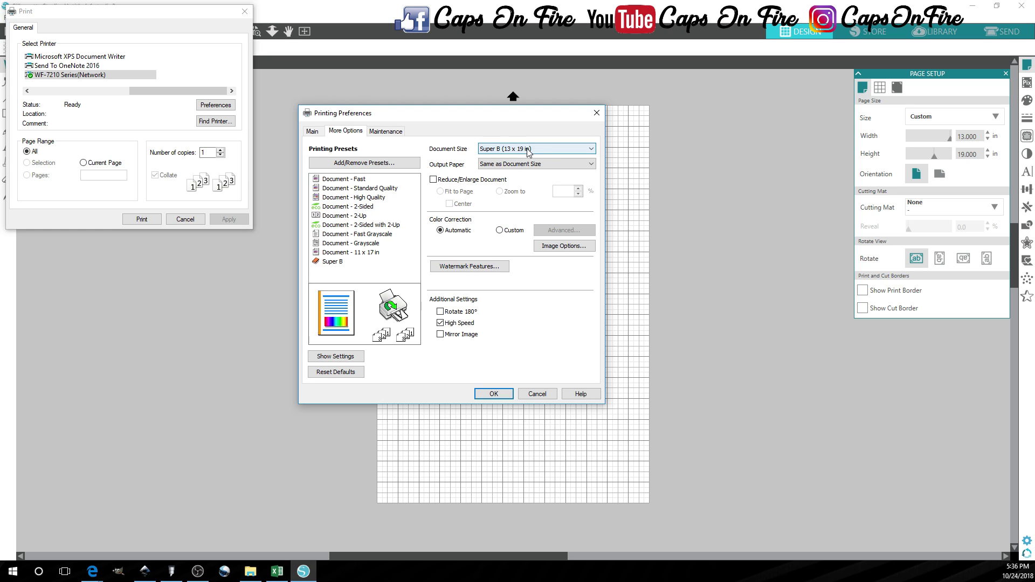
click(310, 132)
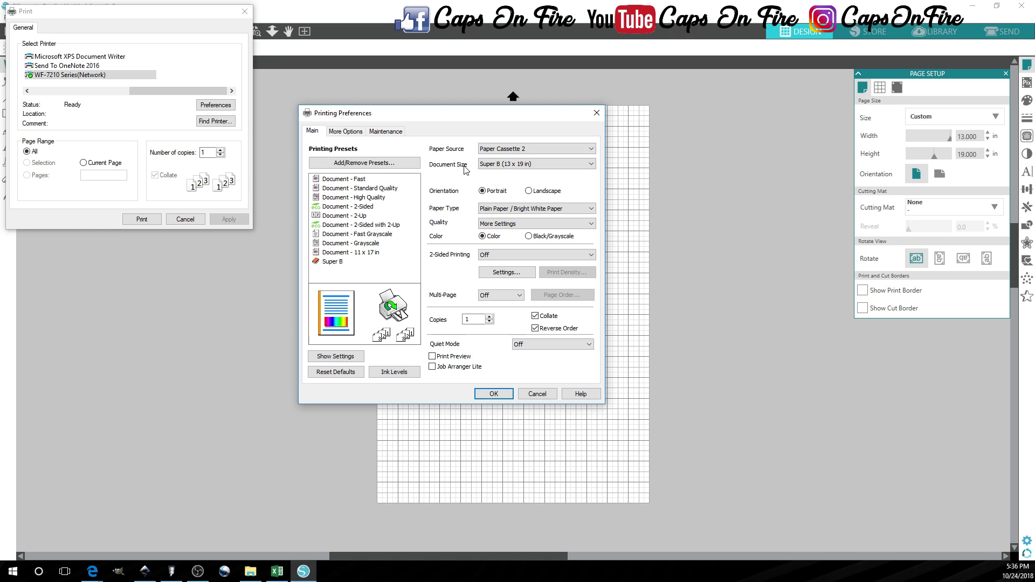
click(346, 131)
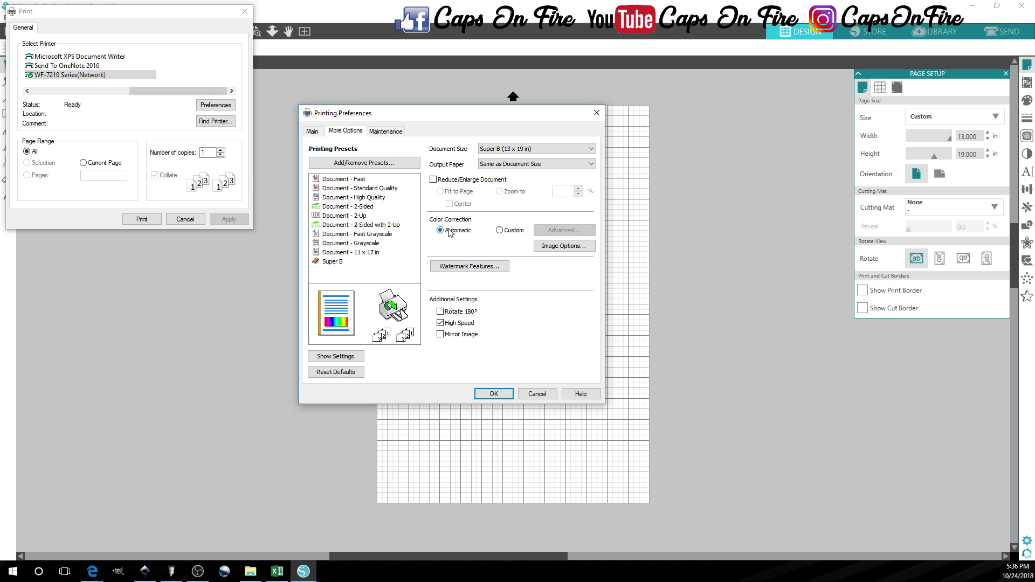
click(500, 230)
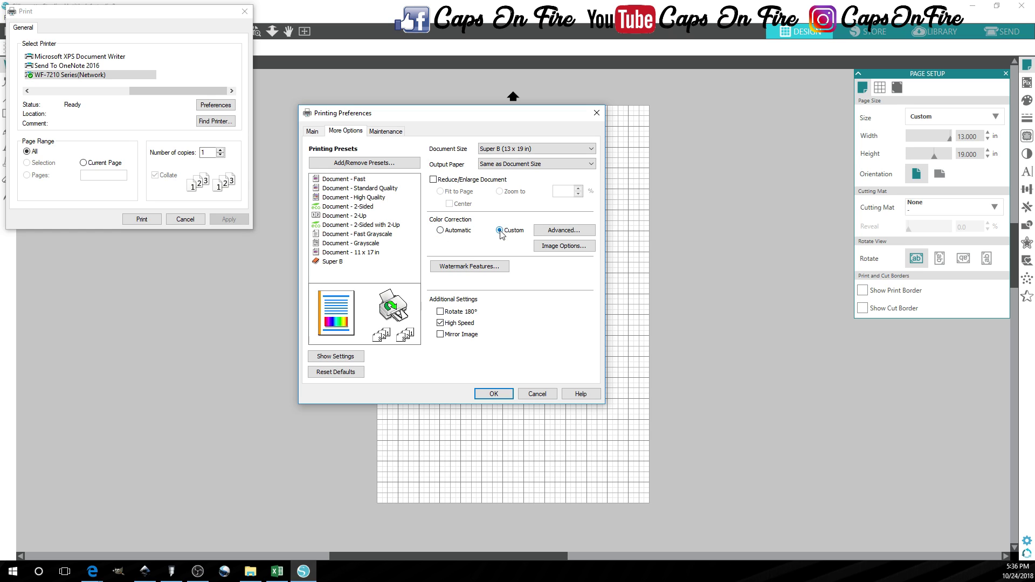
click(560, 230)
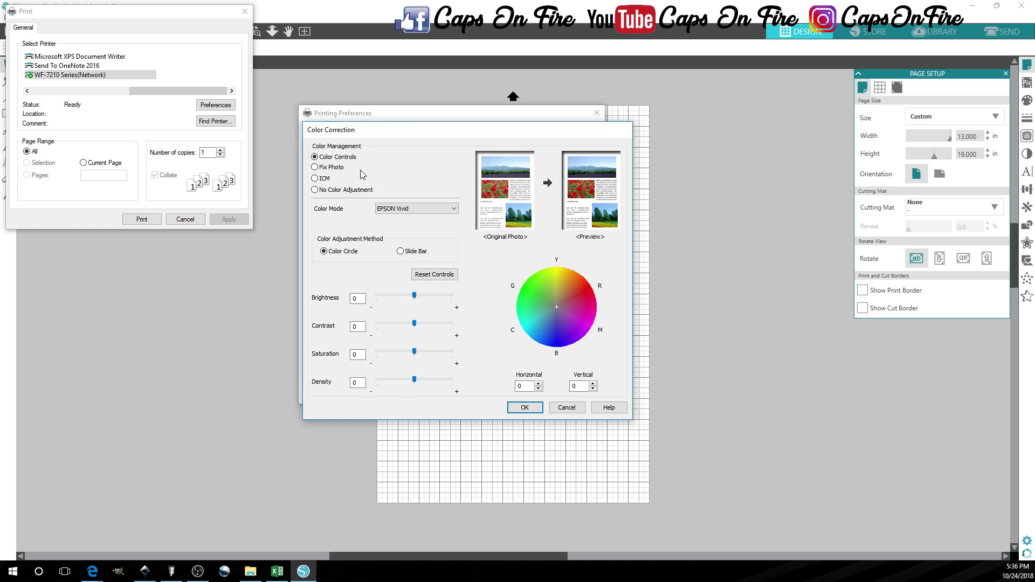
click(322, 181)
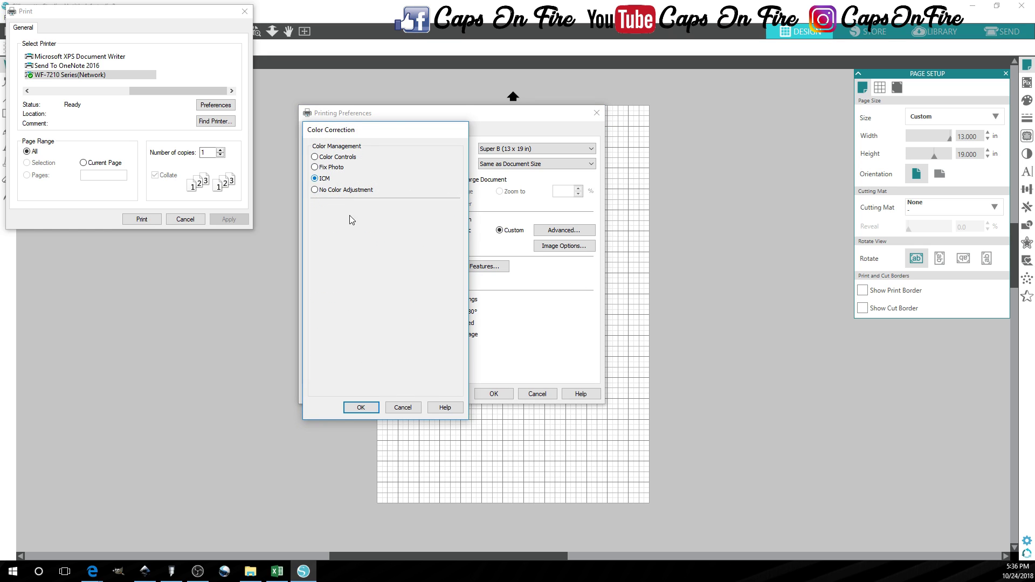
click(361, 408)
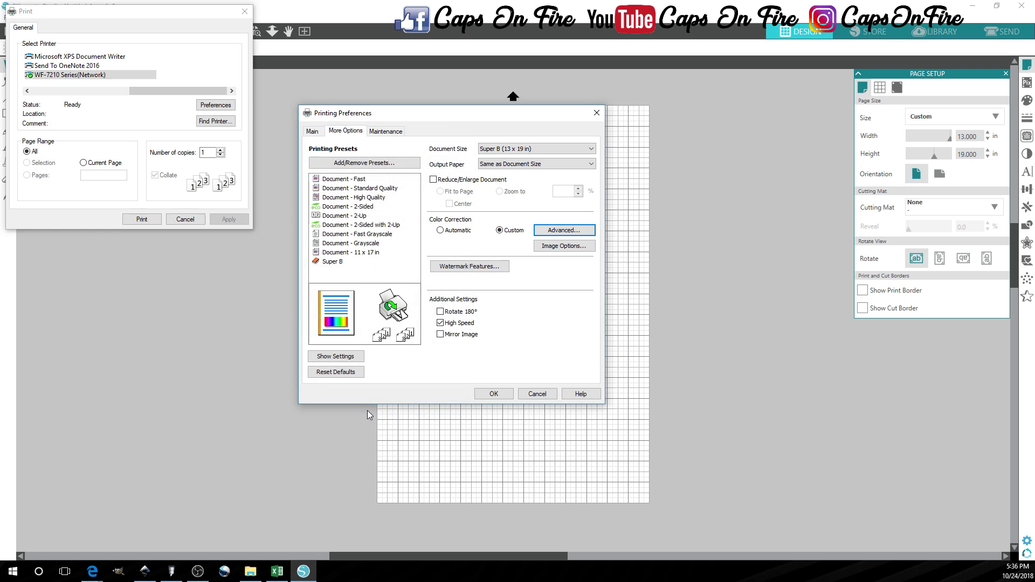
click(509, 232)
click(543, 232)
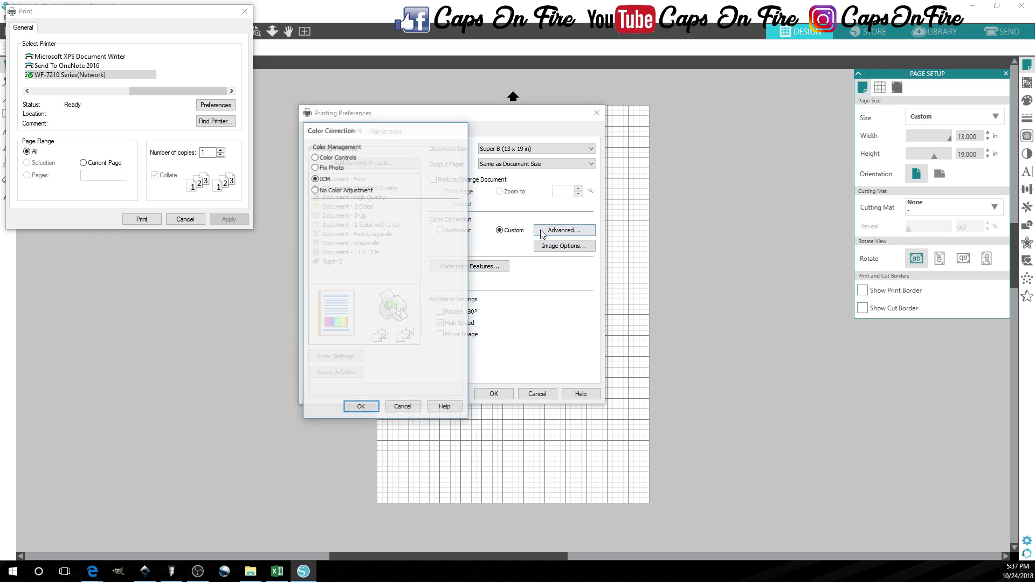
- Close Color Correction keeping ICM, enable Mirror Image, and return to the Main tab
click(361, 407)
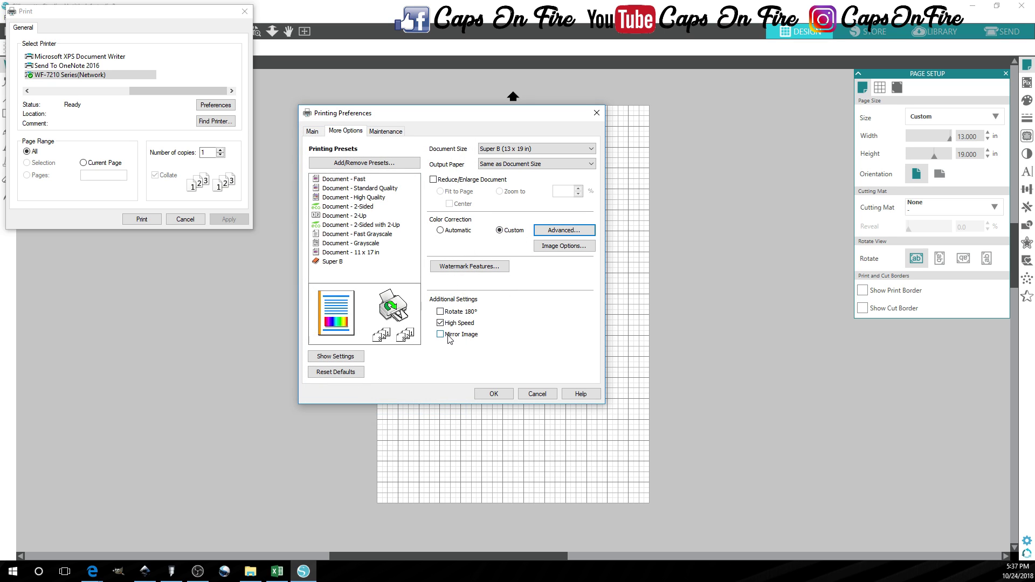
click(440, 336)
click(314, 134)
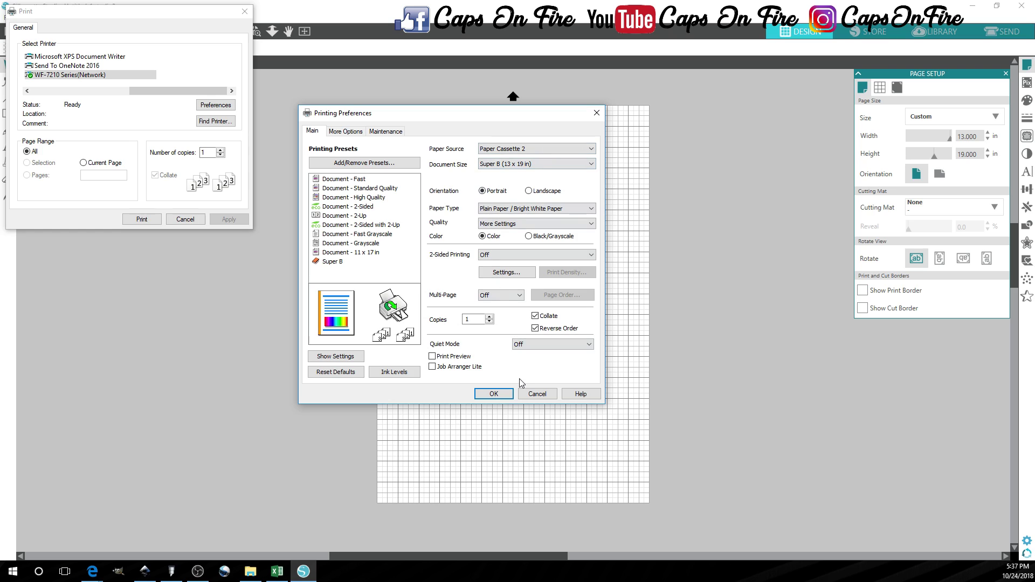
- Save the current settings as the preset 'Super B Tutorial' and close the preset manager
click(378, 168)
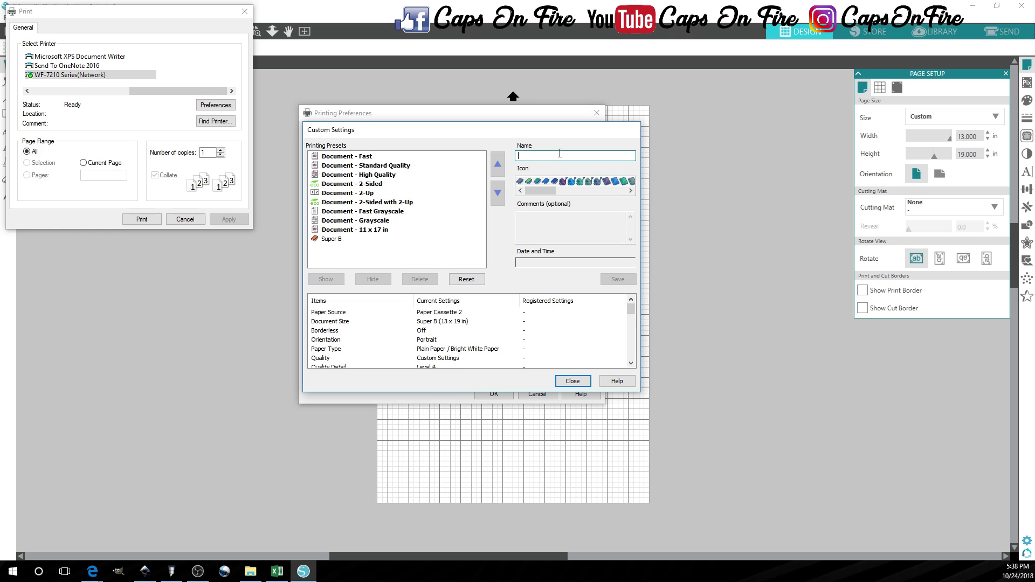
text(S)
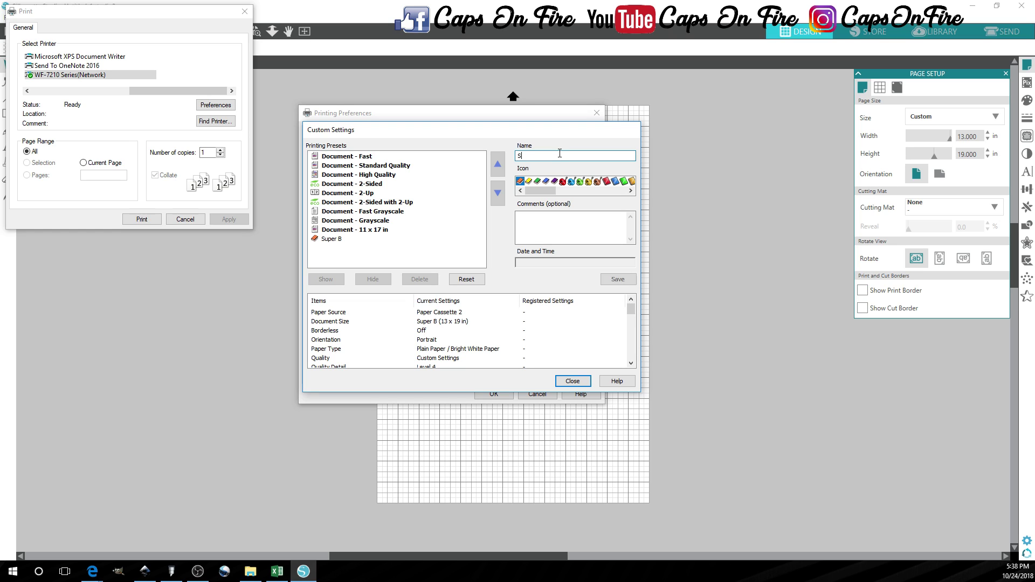
text(uper B Tutorial)
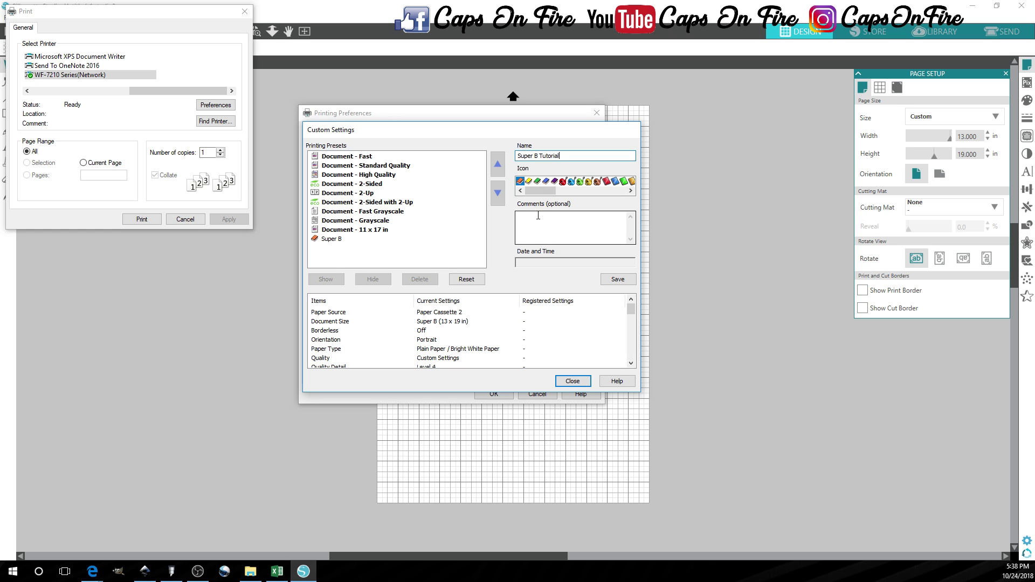
click(538, 216)
click(617, 280)
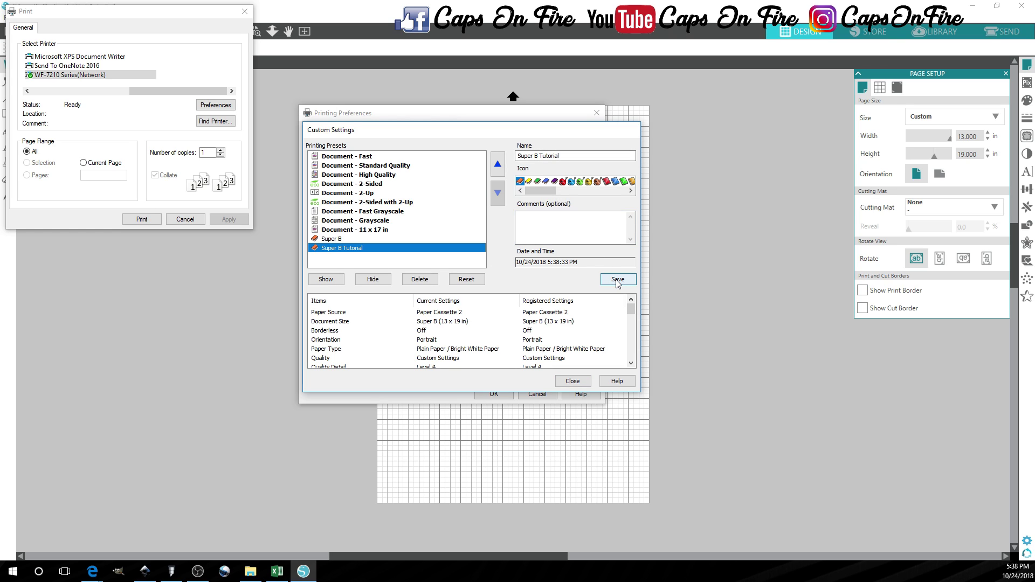
click(586, 382)
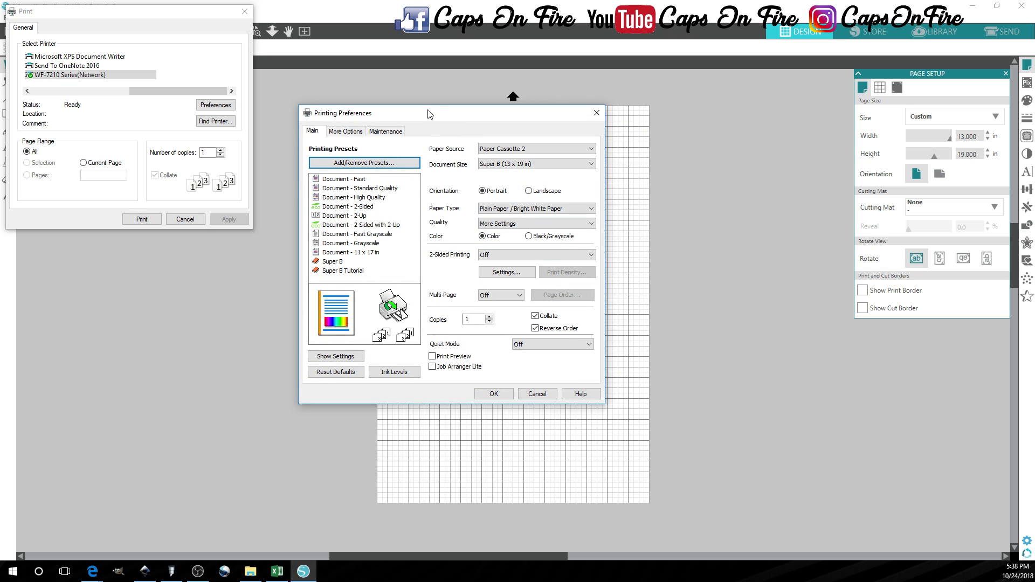
- Load Document - Fast, then the Super B Tutorial preset, review both tabs, and accept with OK
click(368, 188)
click(364, 180)
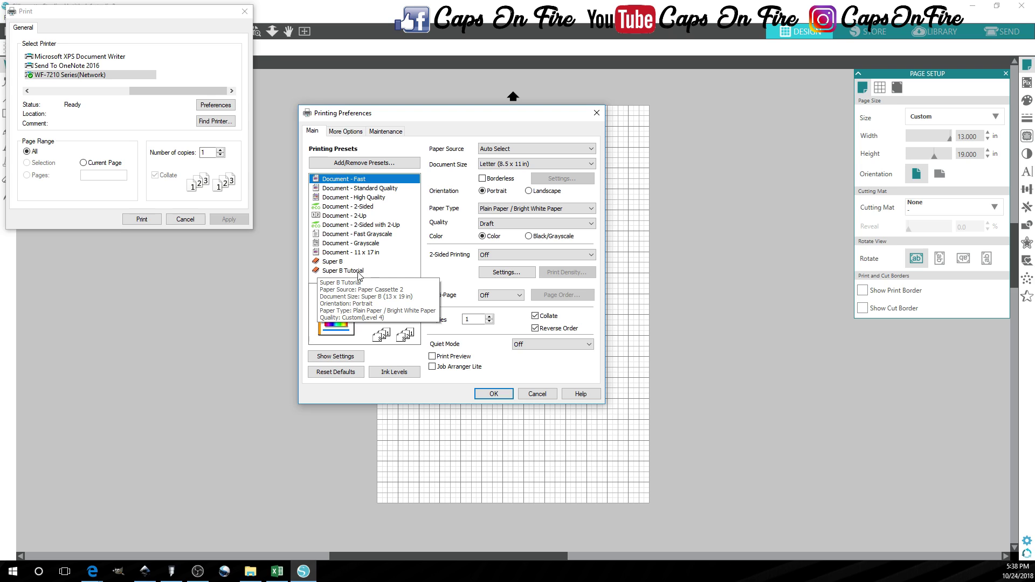
click(355, 271)
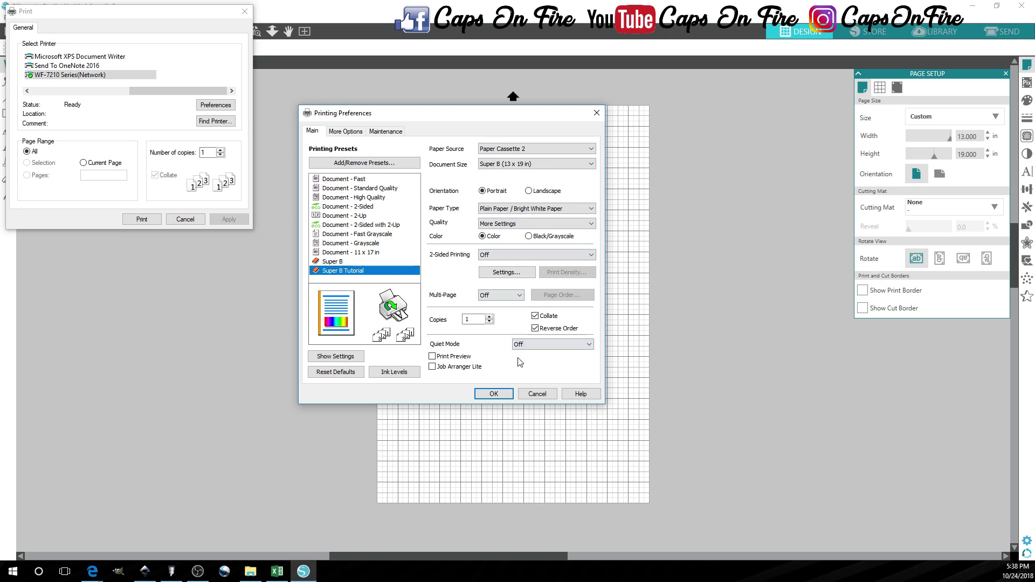
click(346, 134)
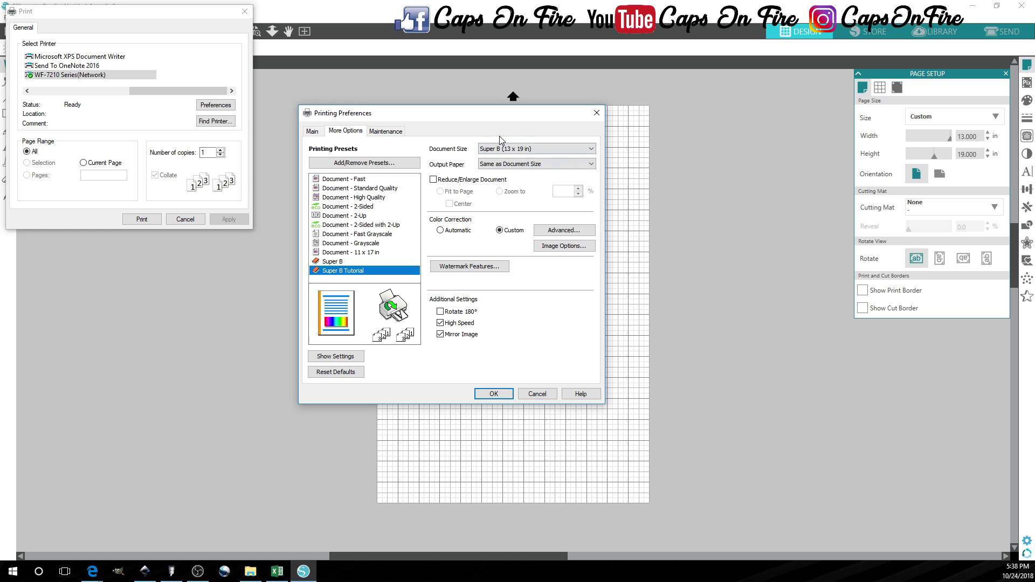
click(313, 132)
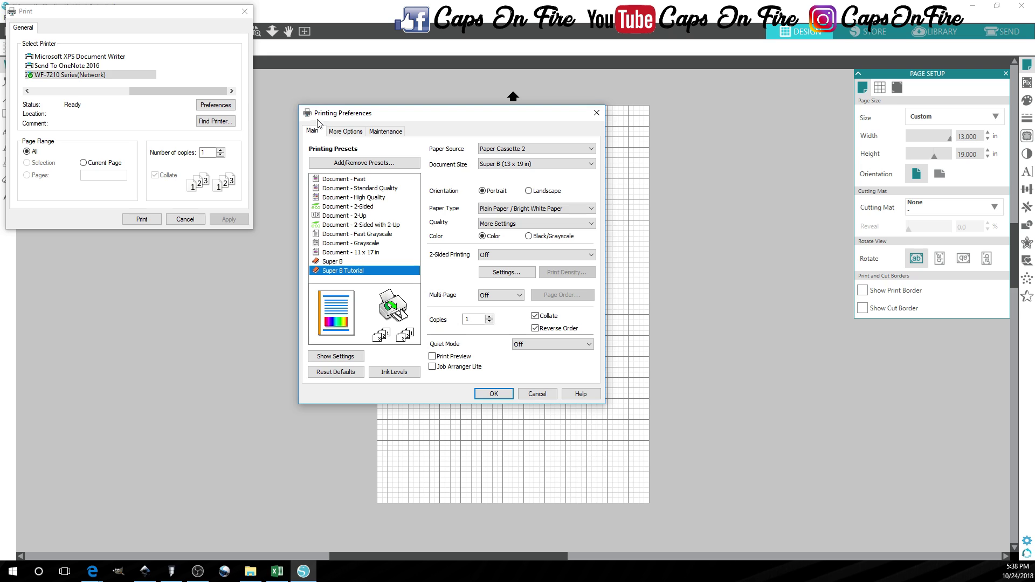
click(494, 394)
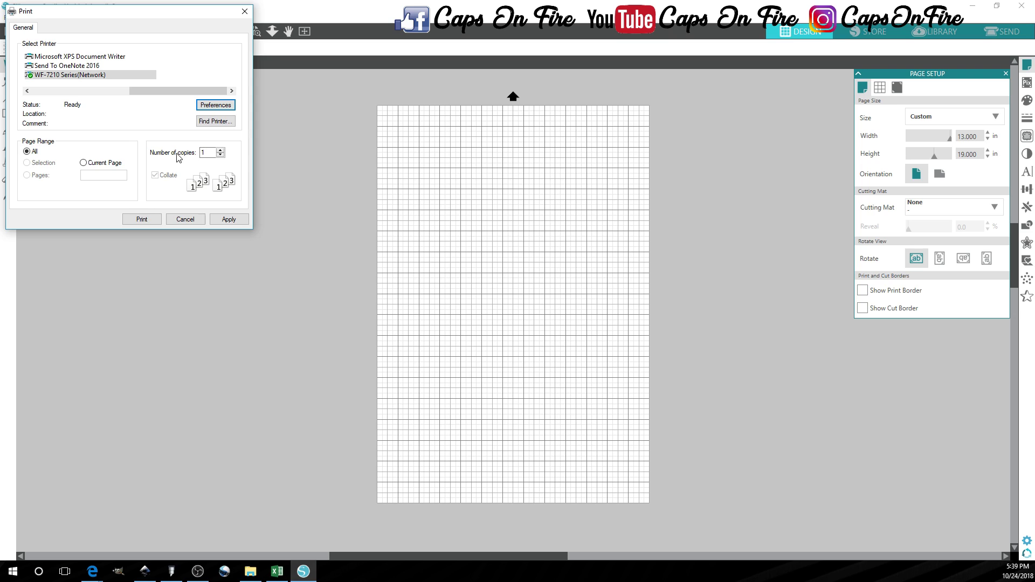
- Check the copies field, keep the WF-7210 printer selected, and close the Print dialog unprinted
click(220, 155)
click(220, 150)
click(220, 155)
click(210, 156)
click(229, 219)
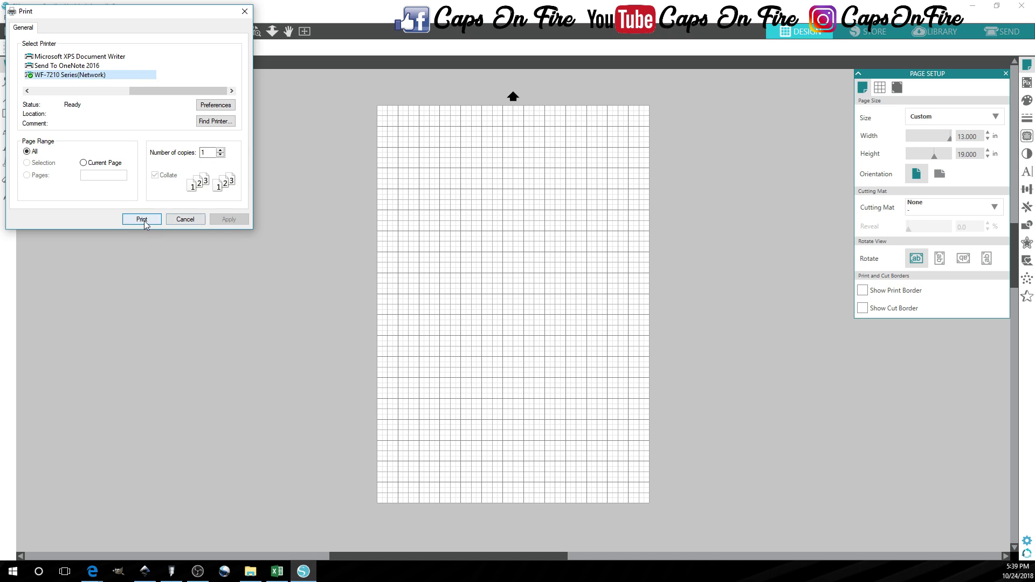
click(244, 12)
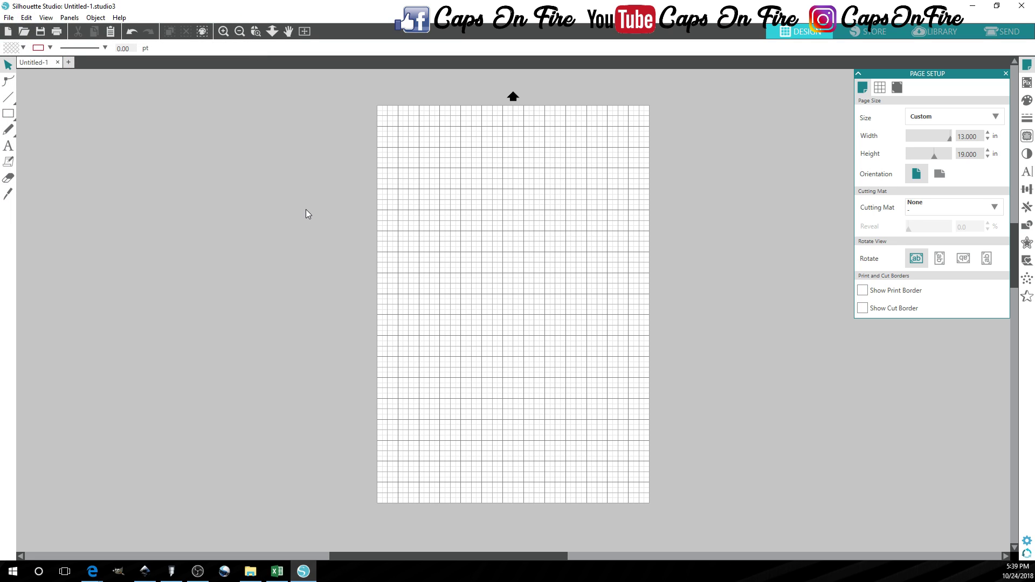